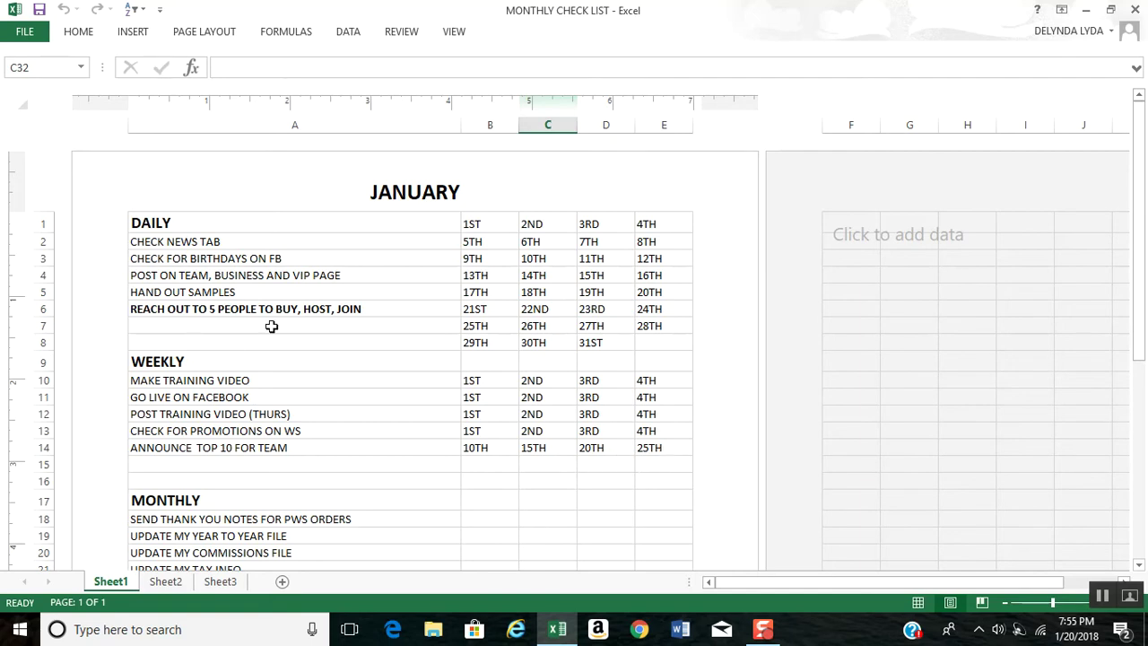
Review the January checklist from the daily tasks down to the as-needed section.
scroll(297, 336, "down", 2)
scroll(287, 435, "down", 2)
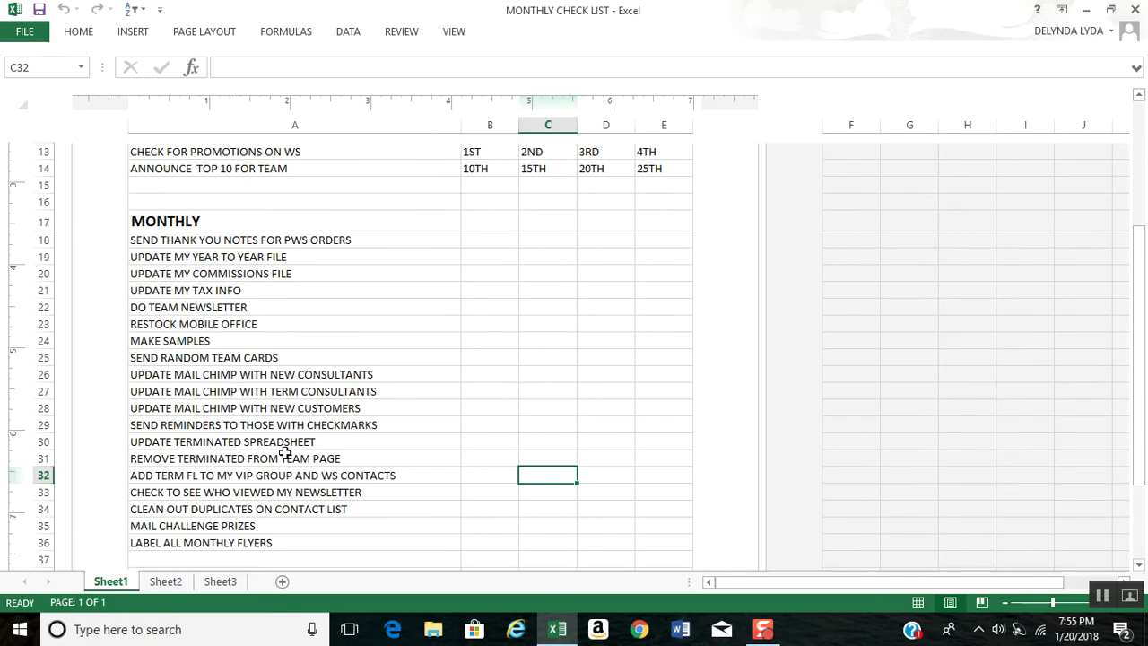
scroll(285, 451, "down", 3)
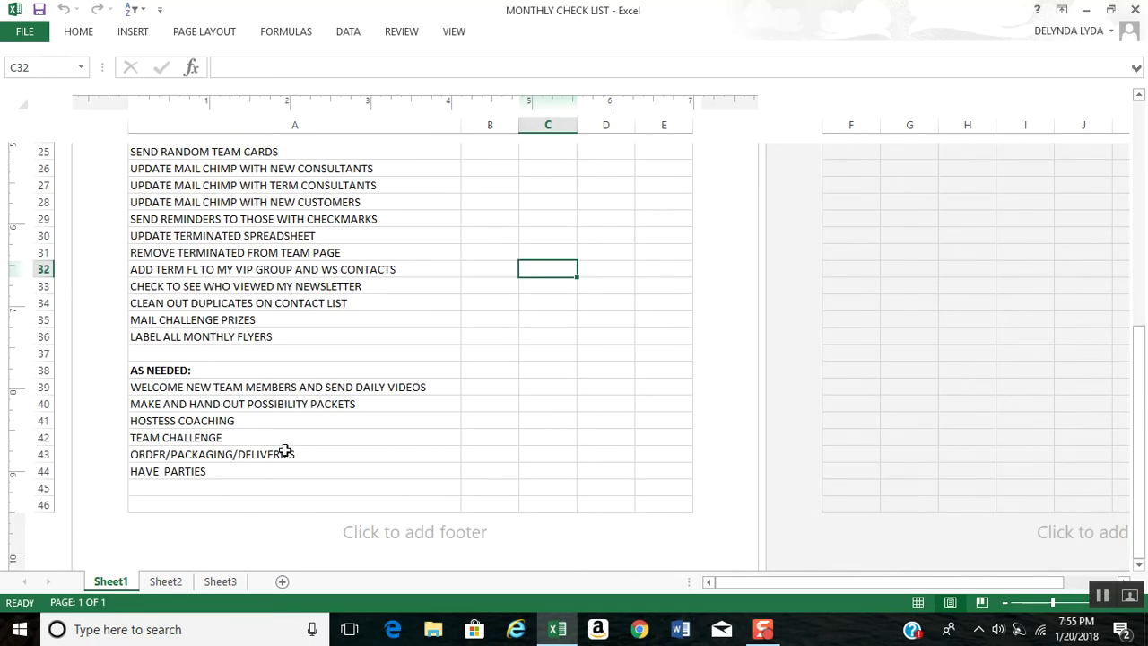
scroll(287, 453, "up", 3)
scroll(360, 456, "up", 5)
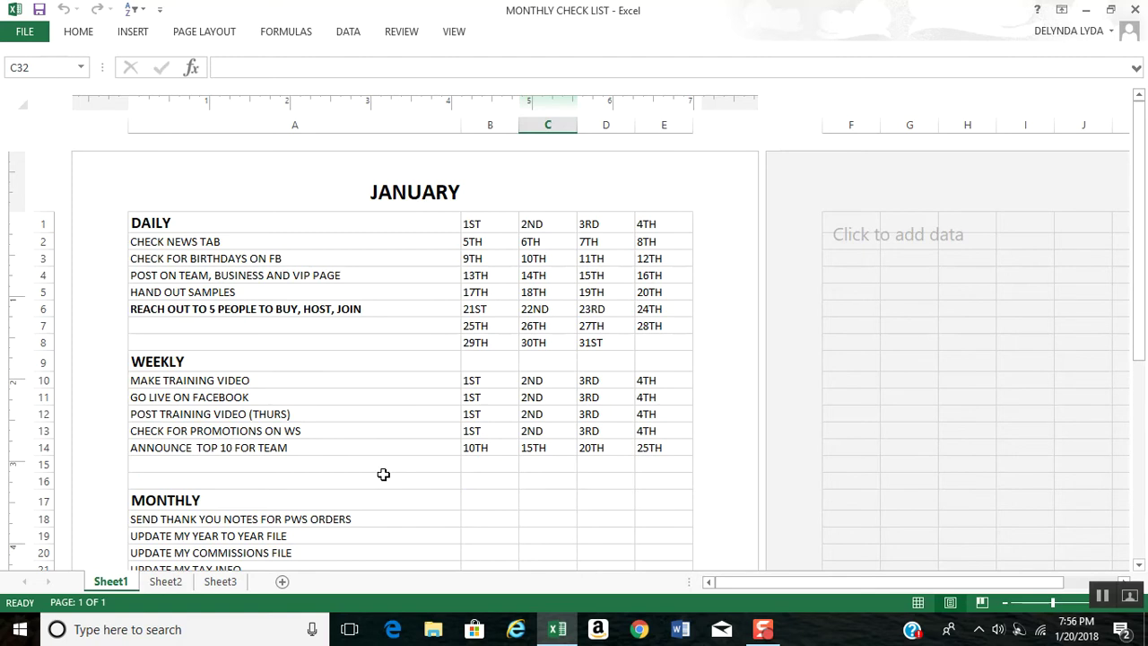
Delete the monthly task row "UPDATE MAIL CHIMP WITH NEW CUSTOMERS" from the checklist.
scroll(383, 474, "down", 4)
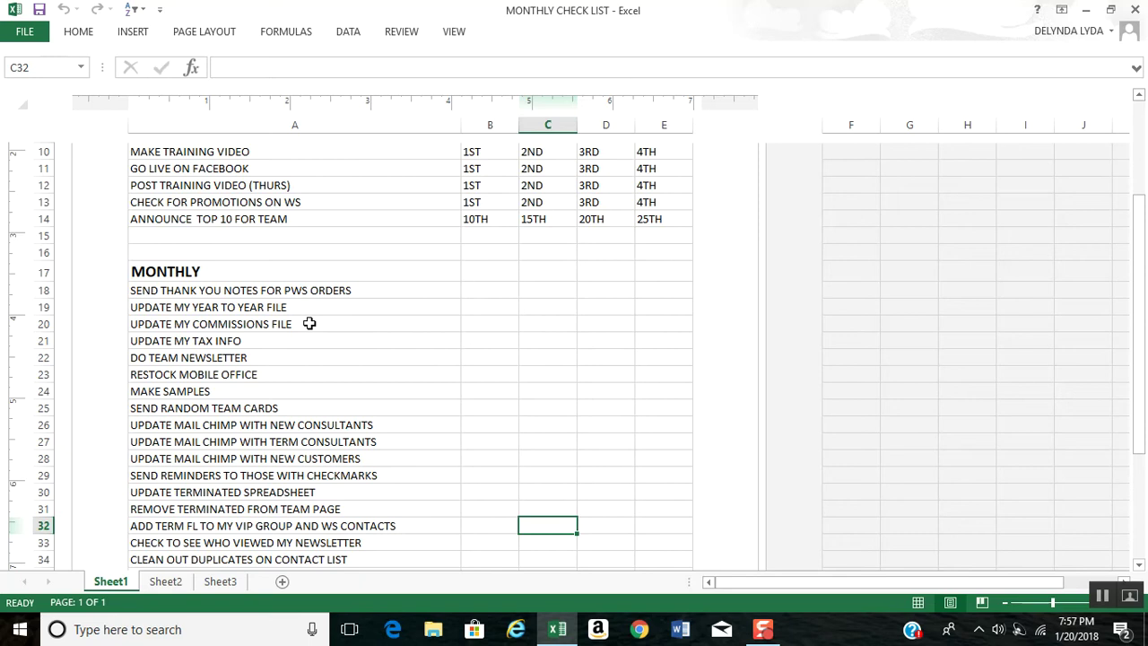
left_click(200, 462)
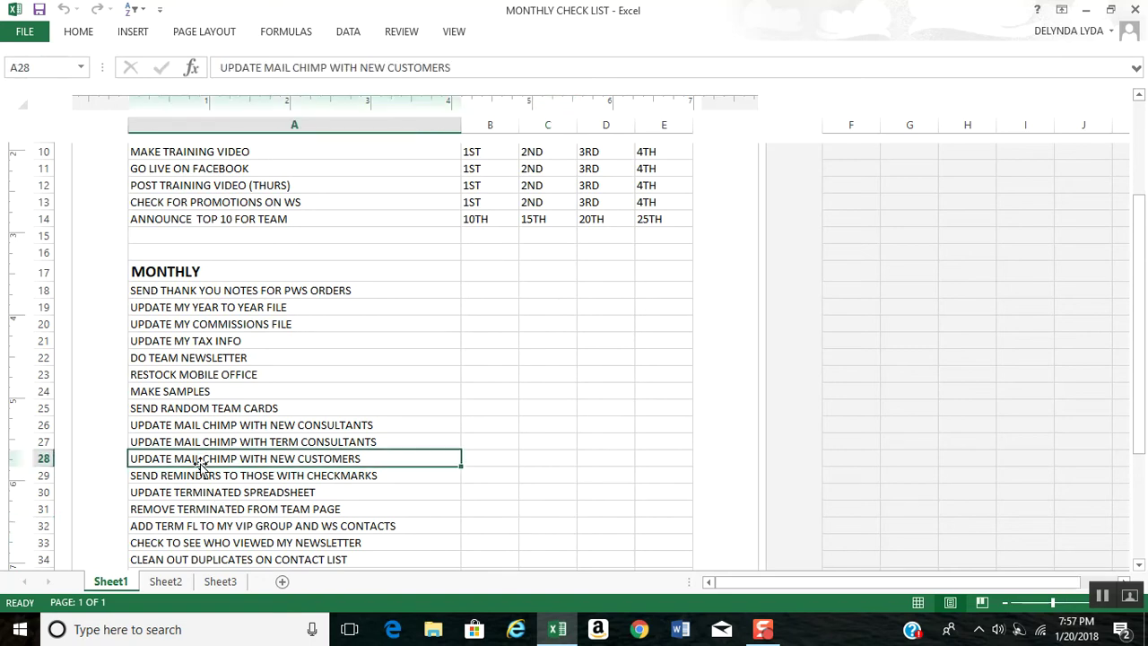
left_click(43, 459)
right_click(43, 458)
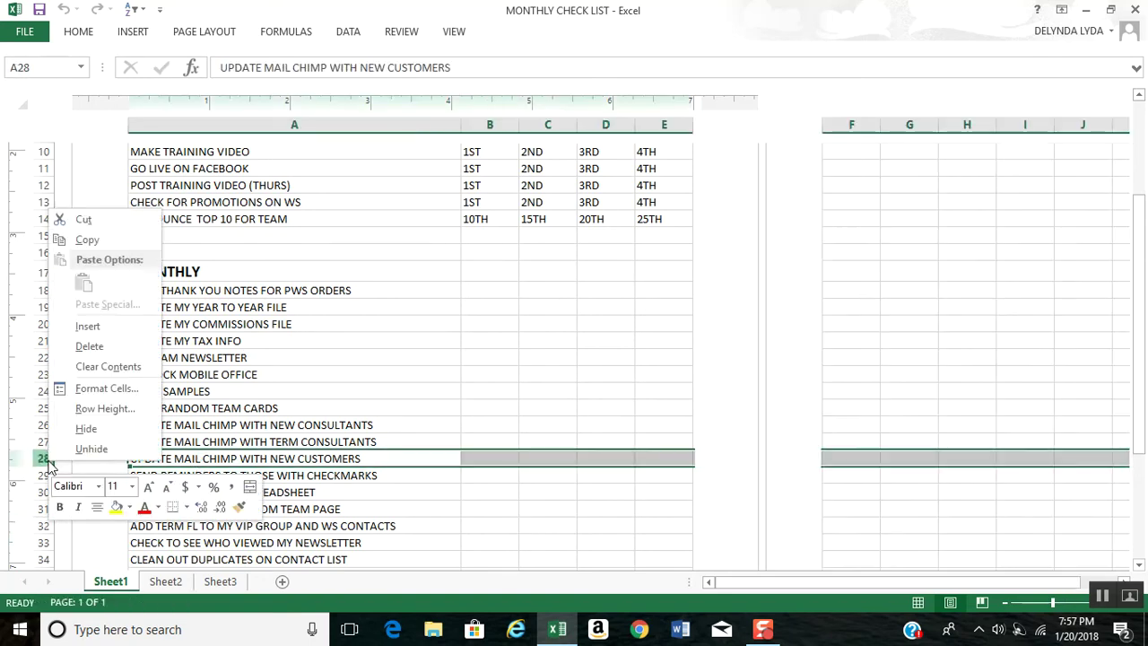
left_click(97, 347)
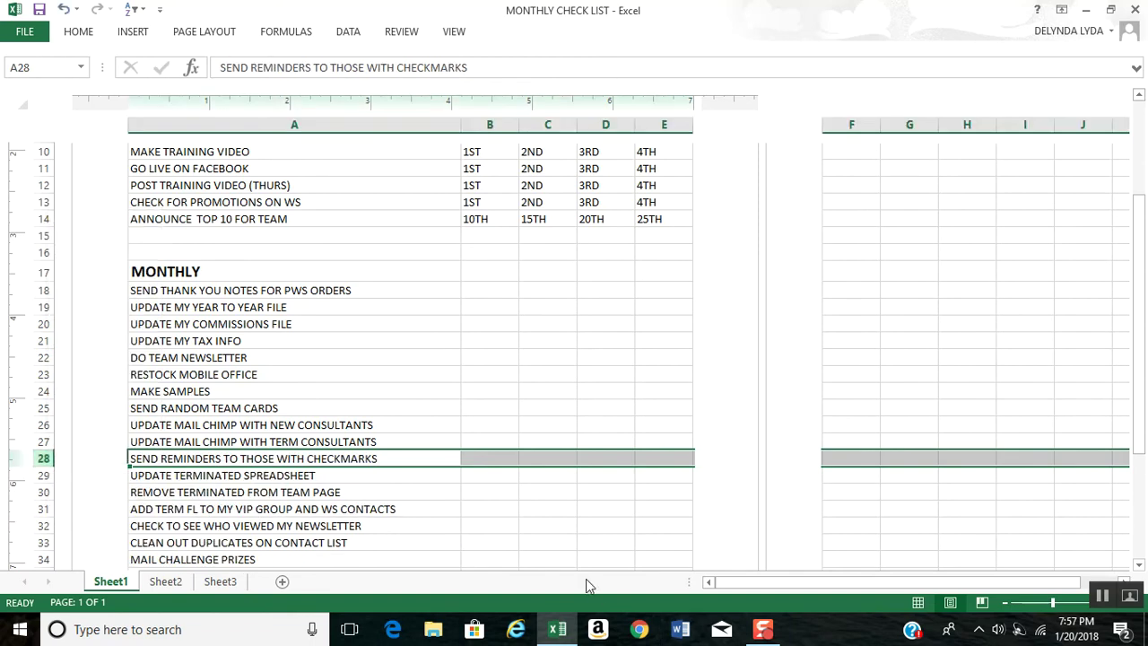
left_click(559, 544)
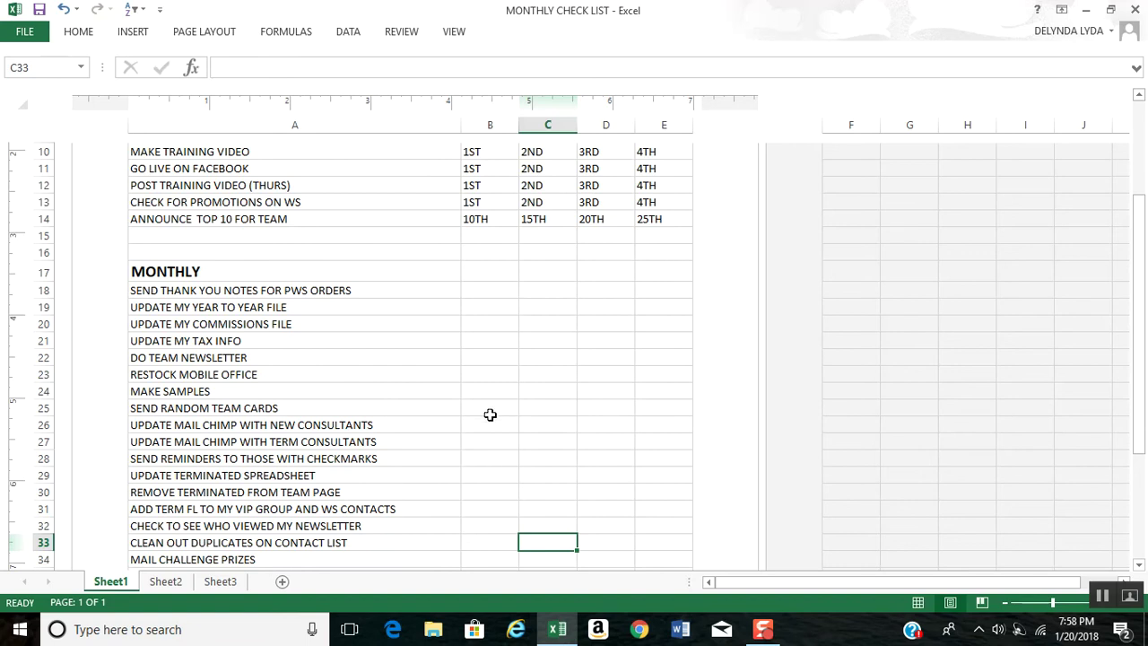
Read through the remaining monthly tasks and the as-needed tasks below them.
scroll(476, 410, "down", 1)
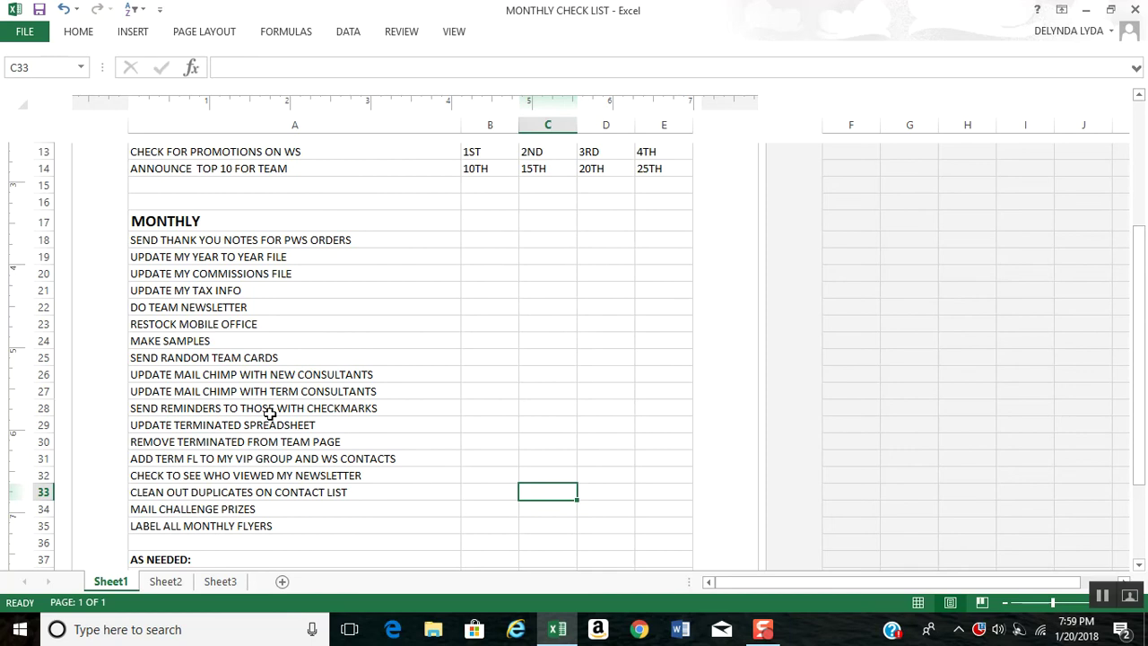
scroll(297, 416, "down", 1)
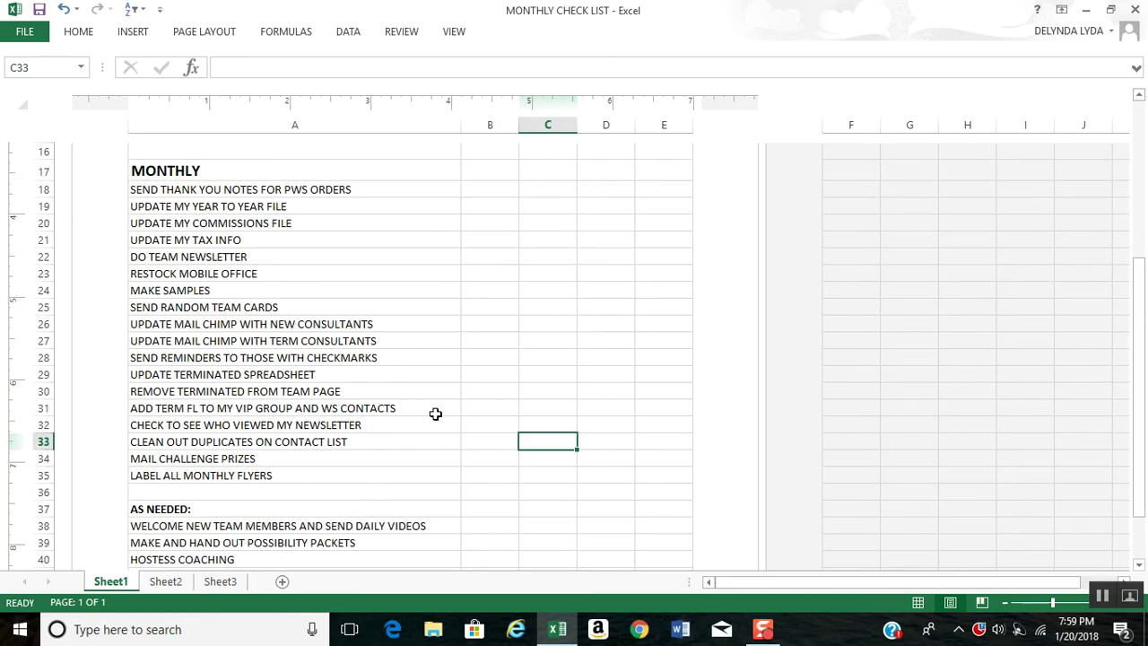
scroll(435, 413, "down", 2)
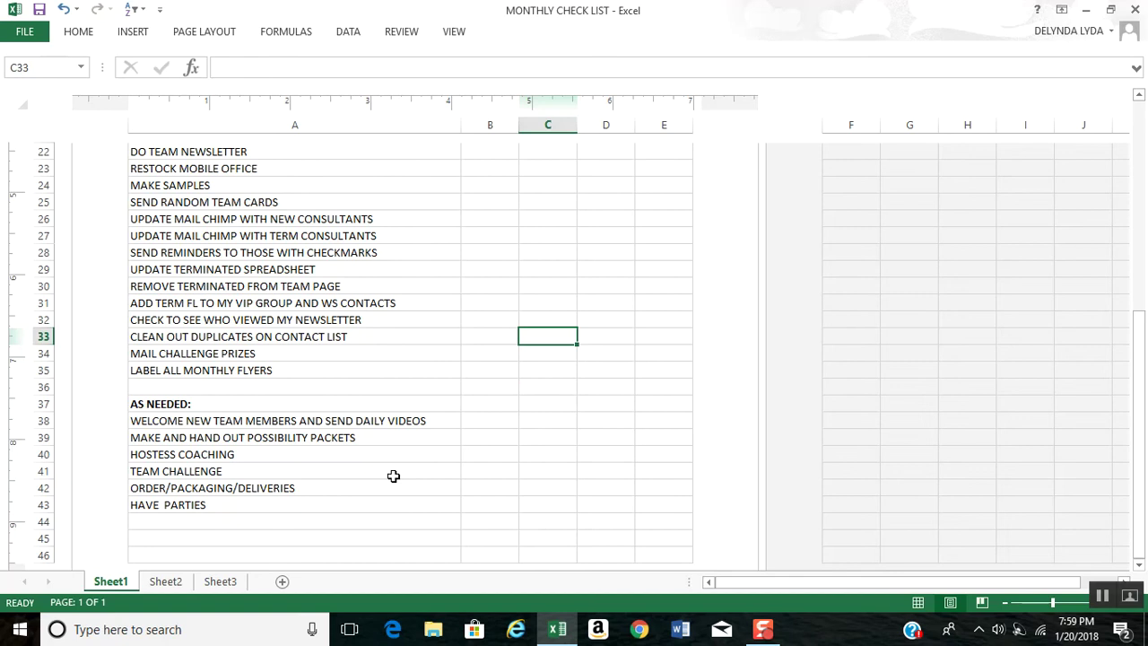
scroll(576, 542, "up", 4)
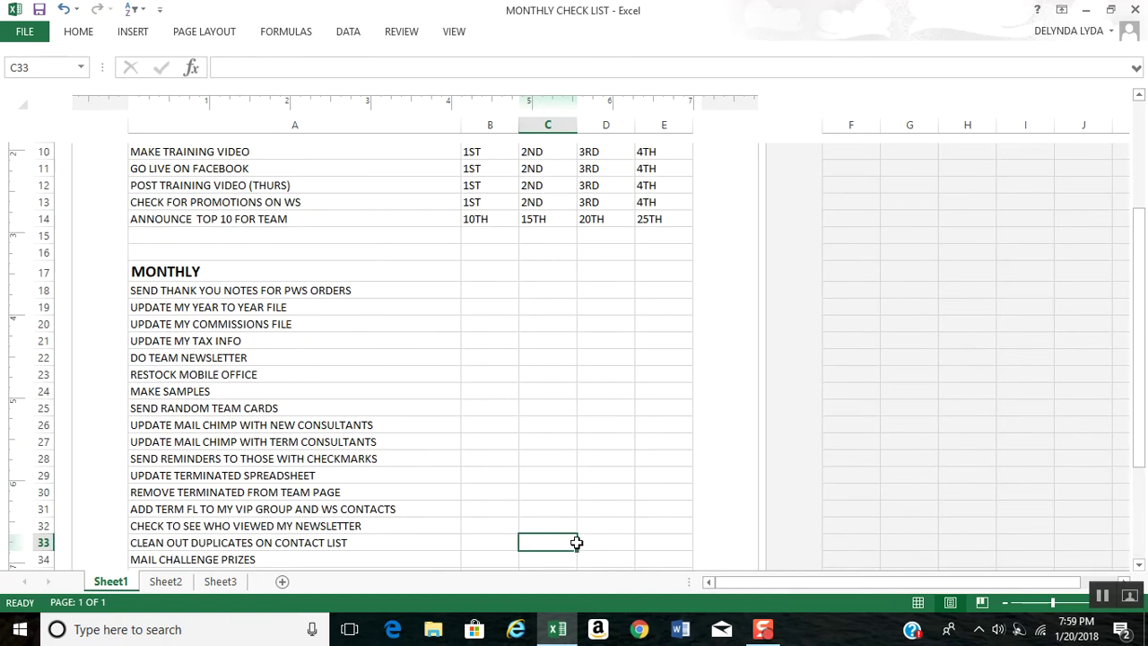
Insert a row directly under the MONTHLY heading and enter "REACH OUT TO AT LEAST 5 TEAM MEMBERS FOR ONE ON ONE" in column A.
scroll(576, 542, "up", 3)
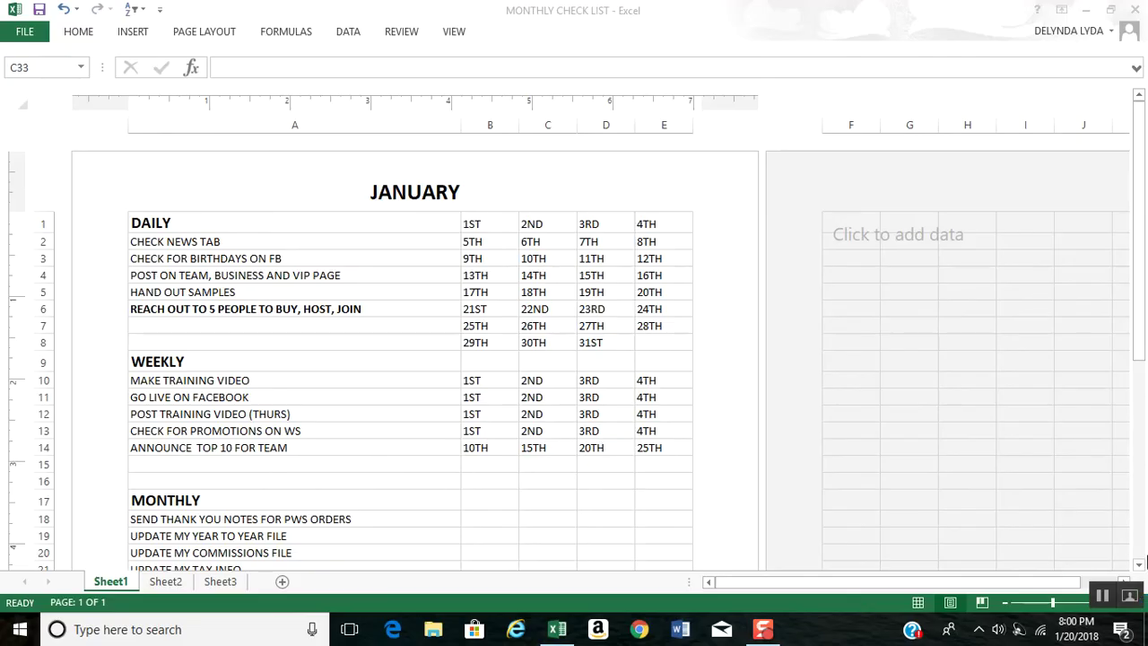
right_click(43, 519)
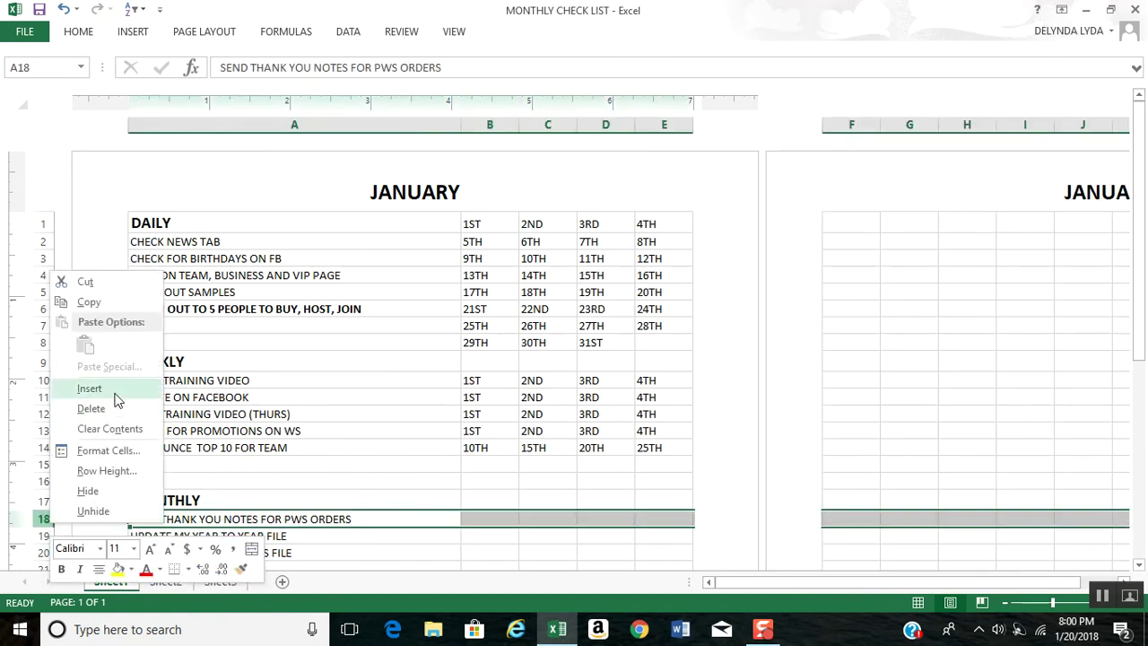
key("Escape")
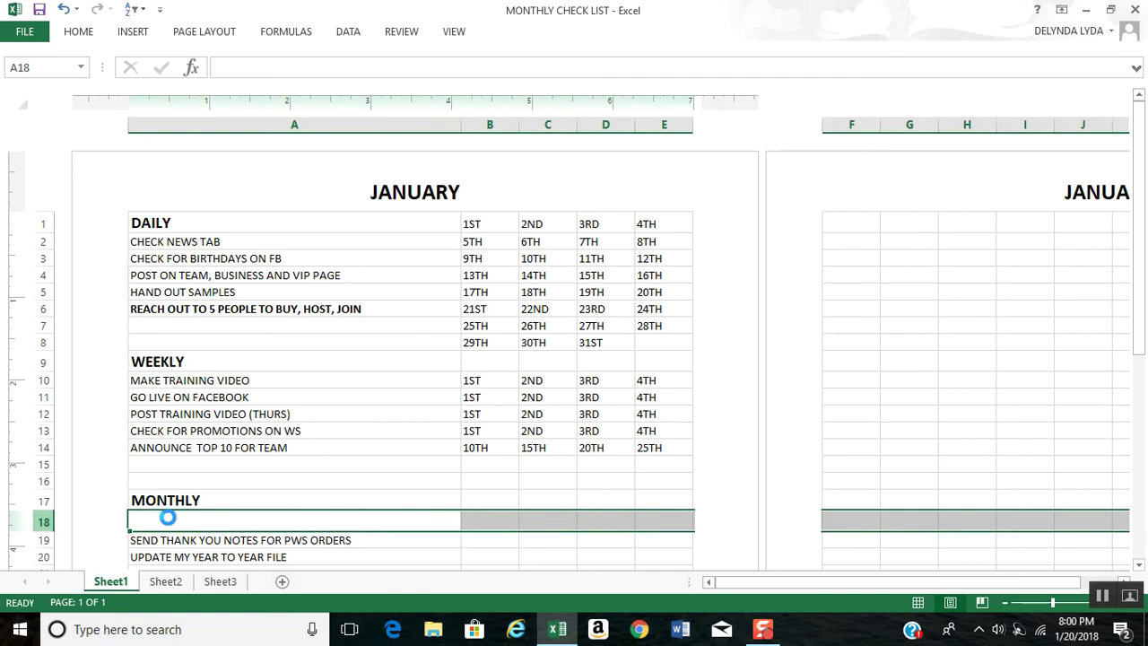
left_click(168, 517)
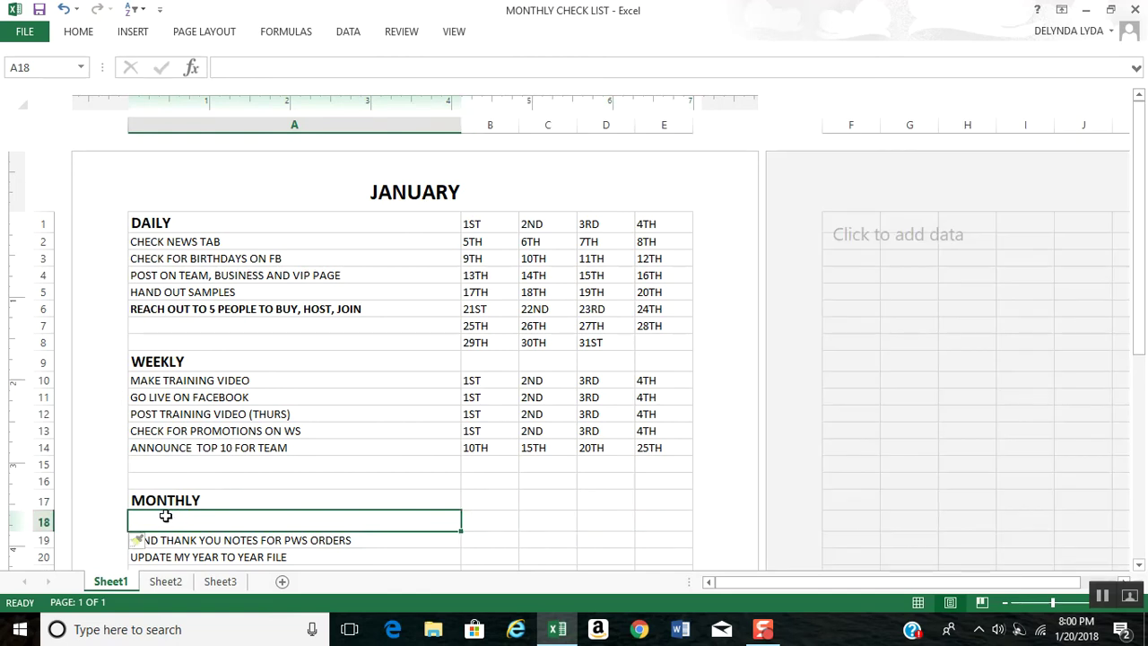
type("REACH OUT ")
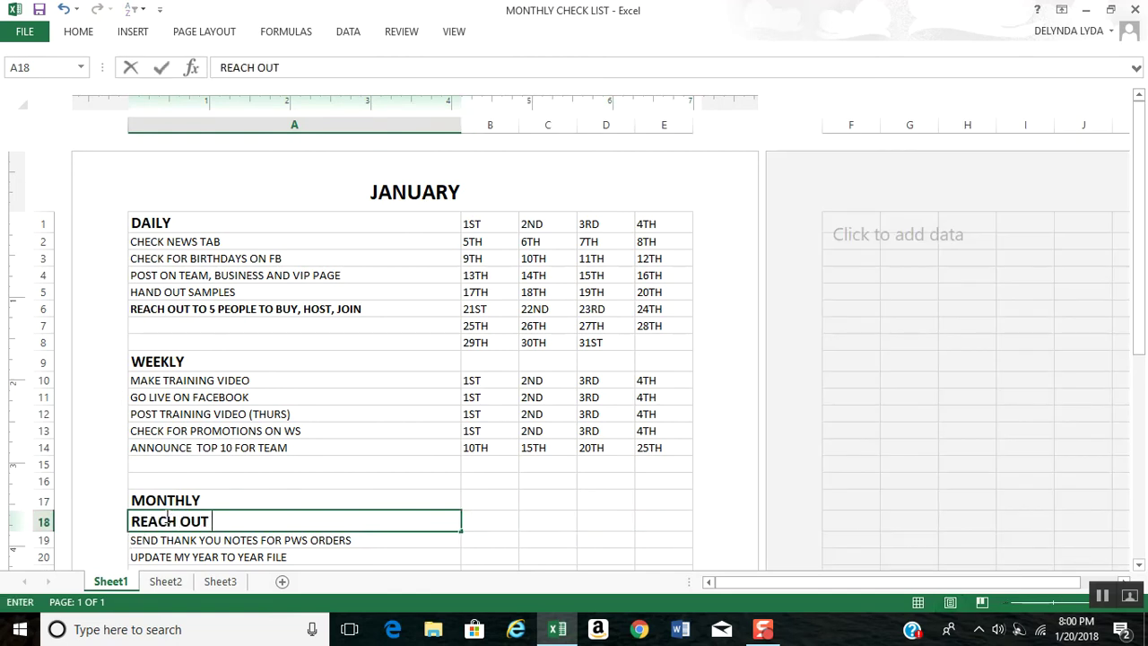
type("TO AT LEAST 5 TEA")
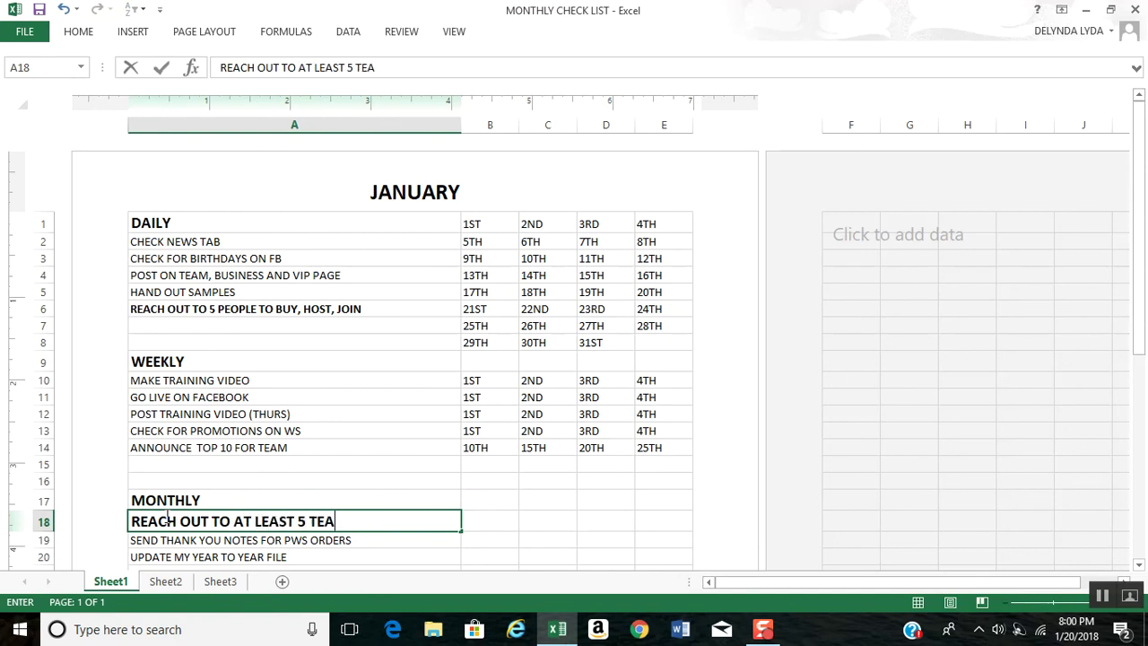
type("M MEMBERS ")
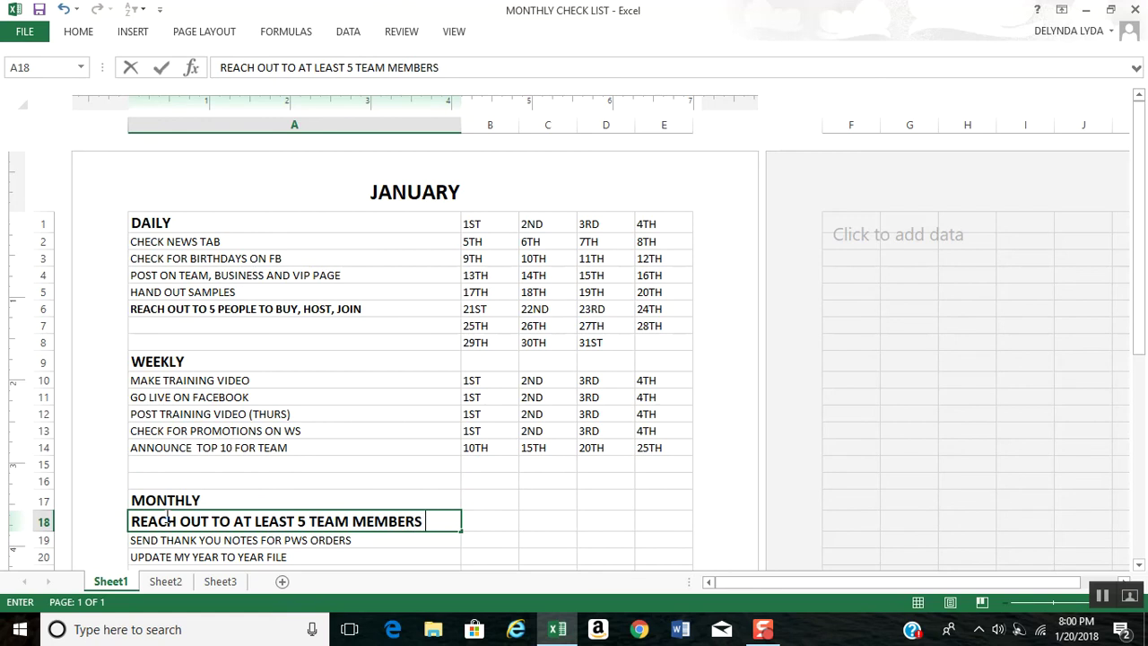
type("FOR ONE ON ONE")
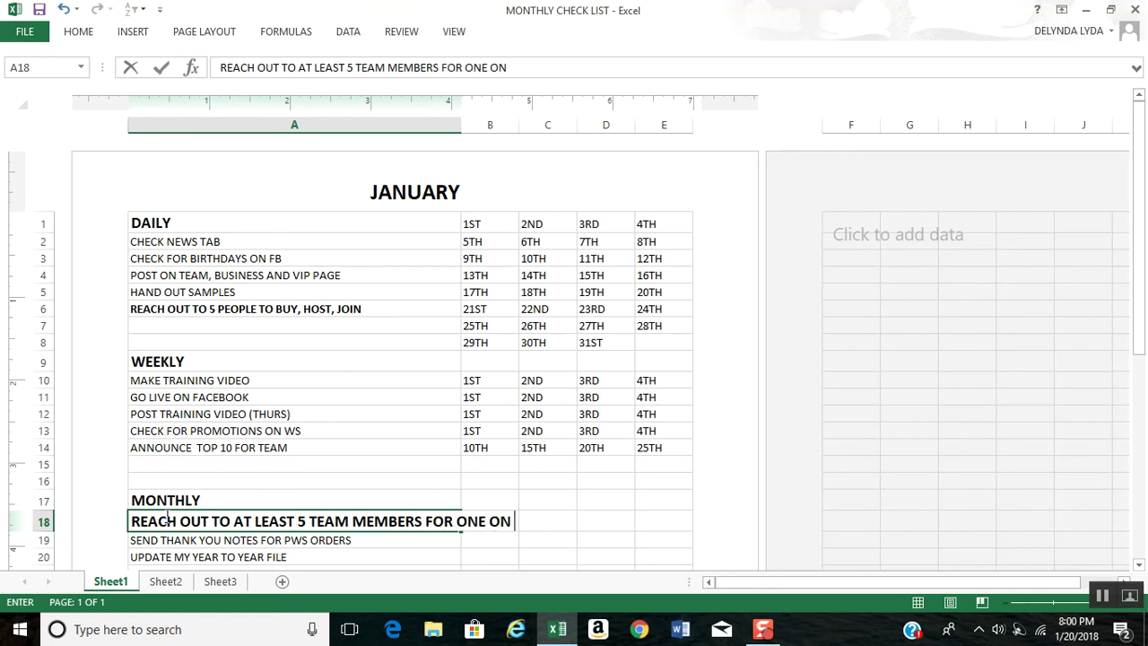
left_click(622, 542)
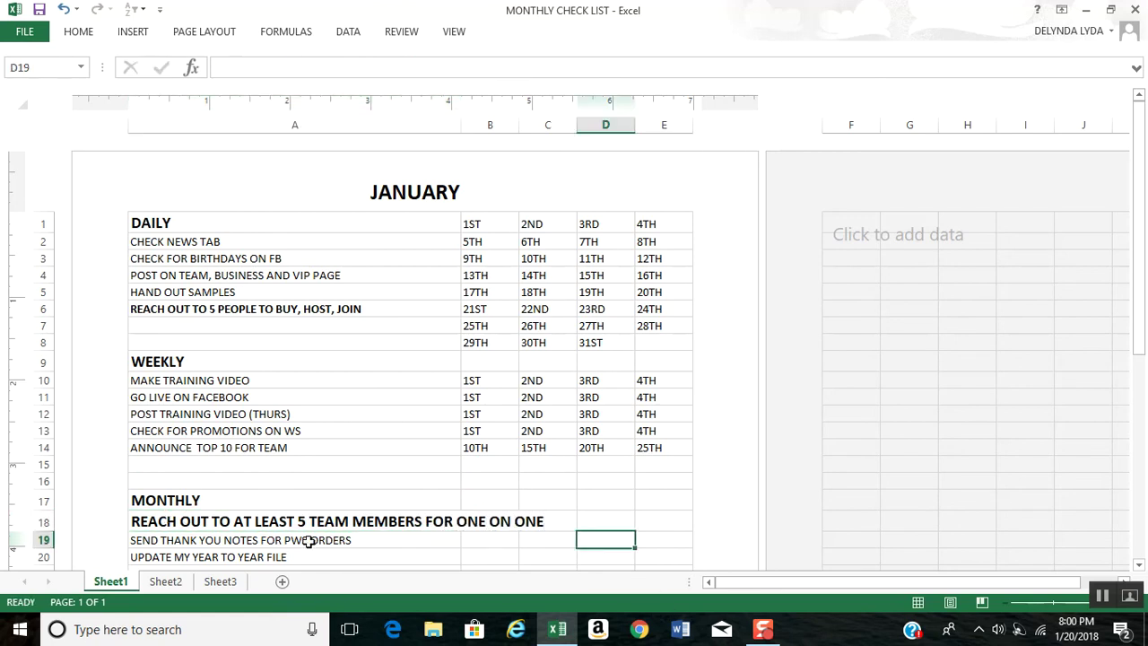
Remove the bold formatting from the whole new task row under the MONTHLY heading.
left_click(43, 522)
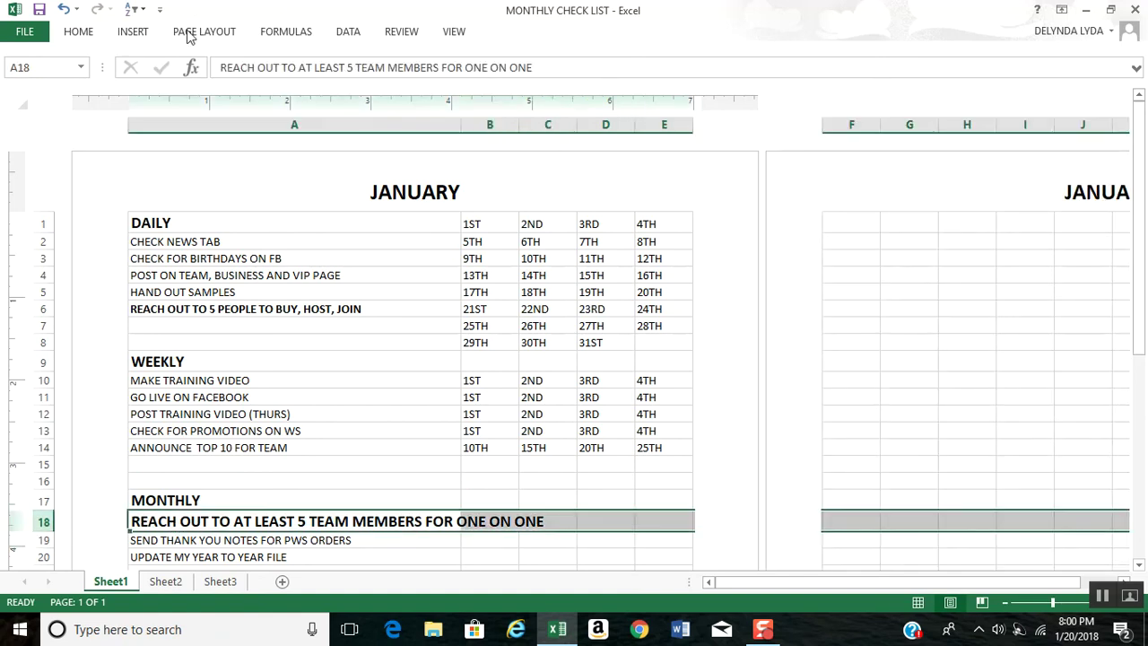
left_click(79, 31)
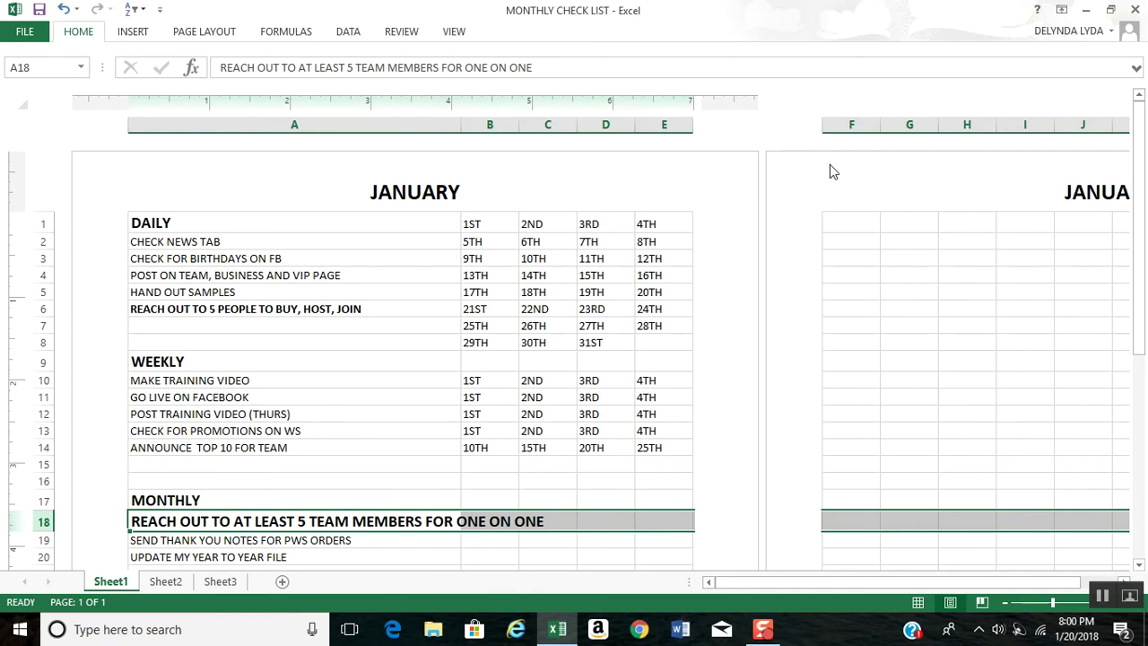
left_click(78, 32)
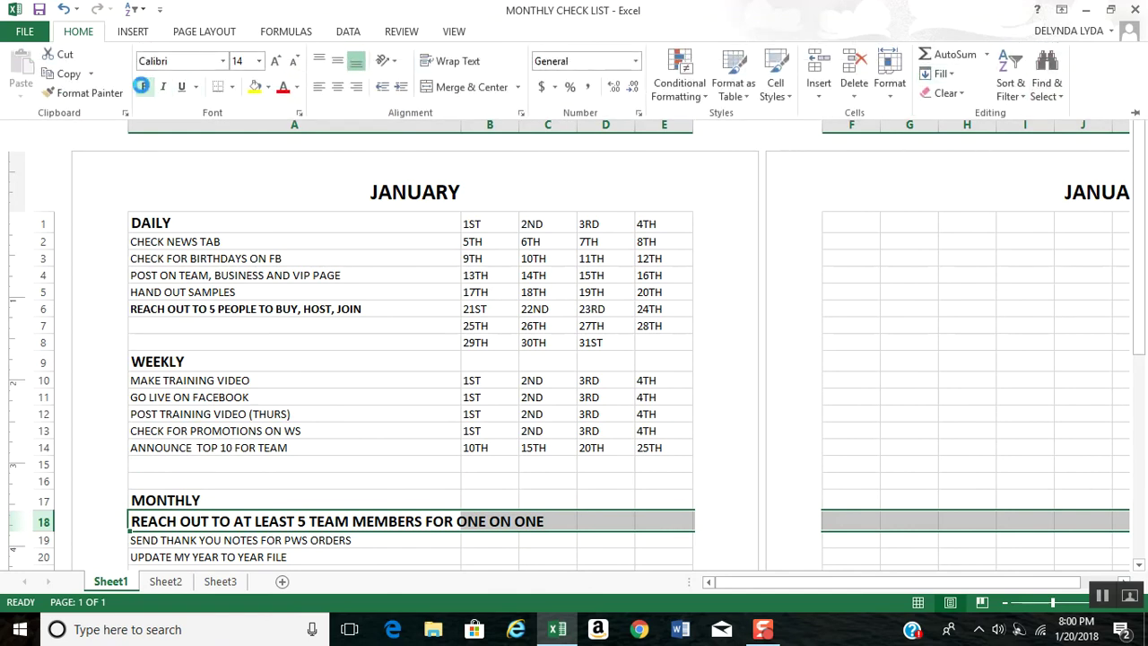
left_click(143, 87)
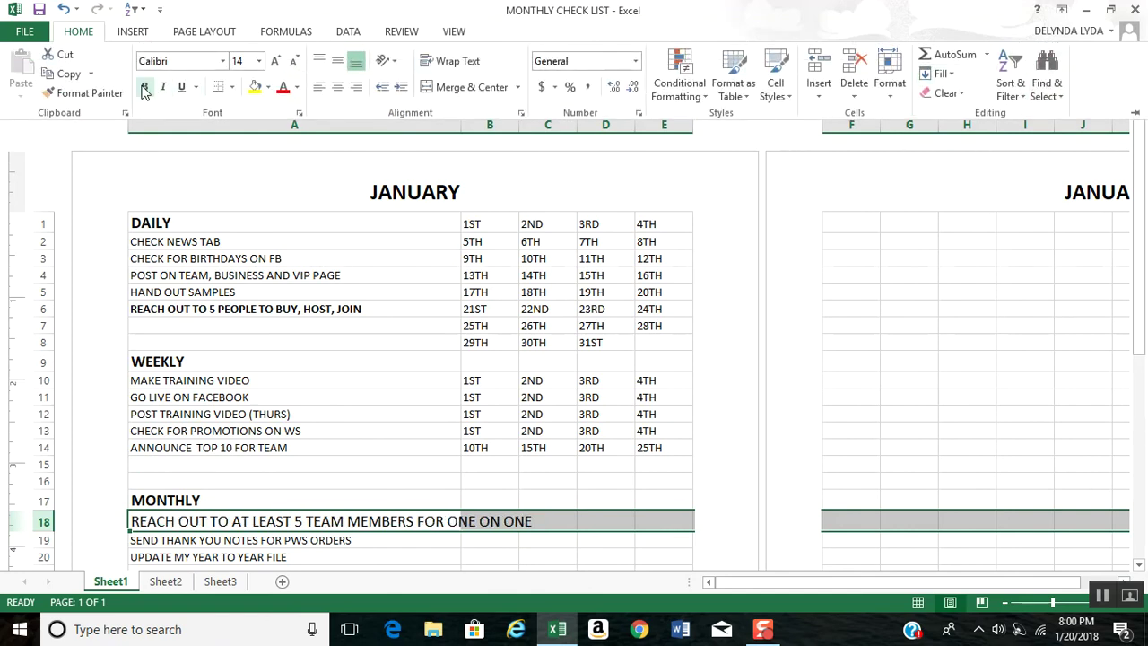
Copy the formatting of "SEND THANK YOU NOTES FOR PWS ORDERS" onto the new task above it and save the workbook.
left_click(45, 542)
left_click(155, 538)
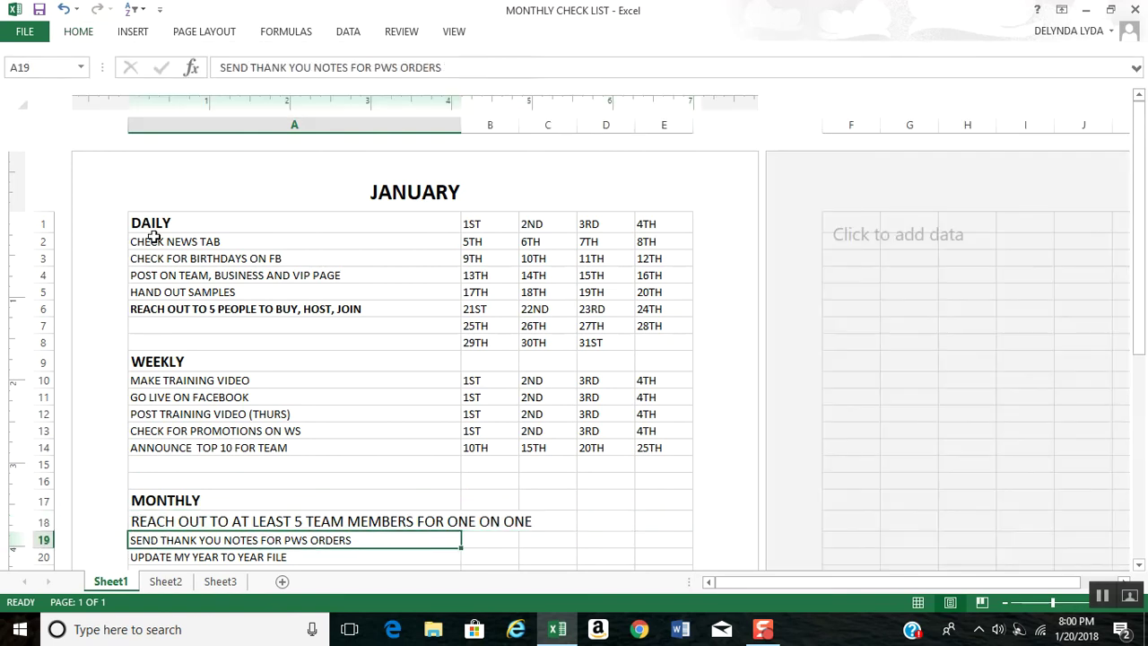
left_click(84, 33)
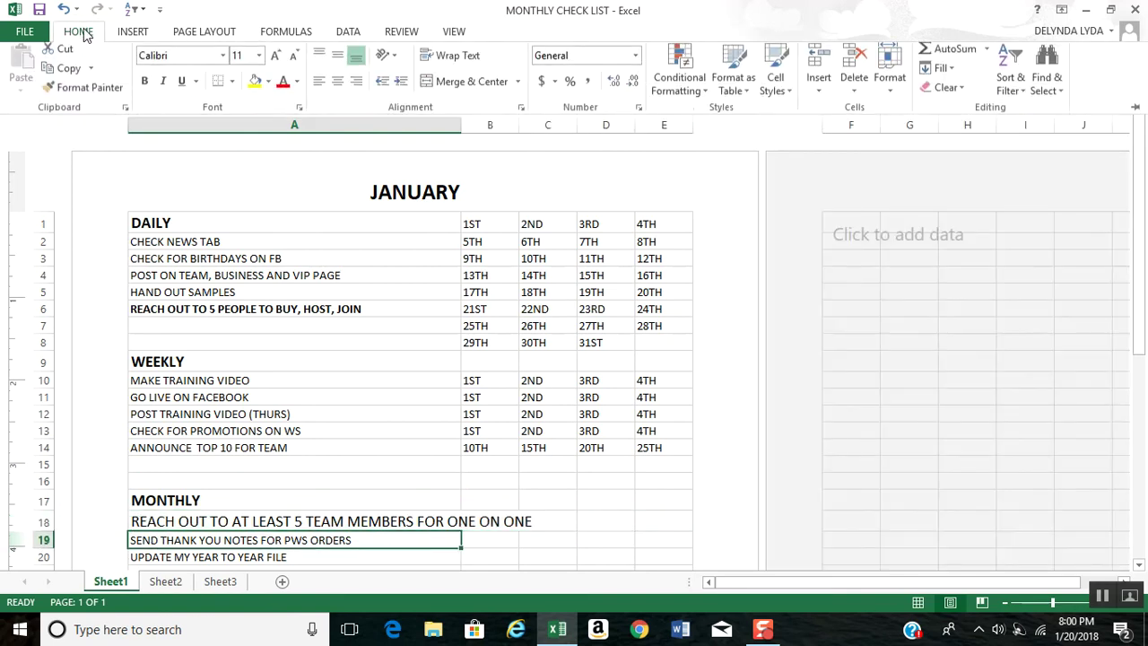
left_click(82, 92)
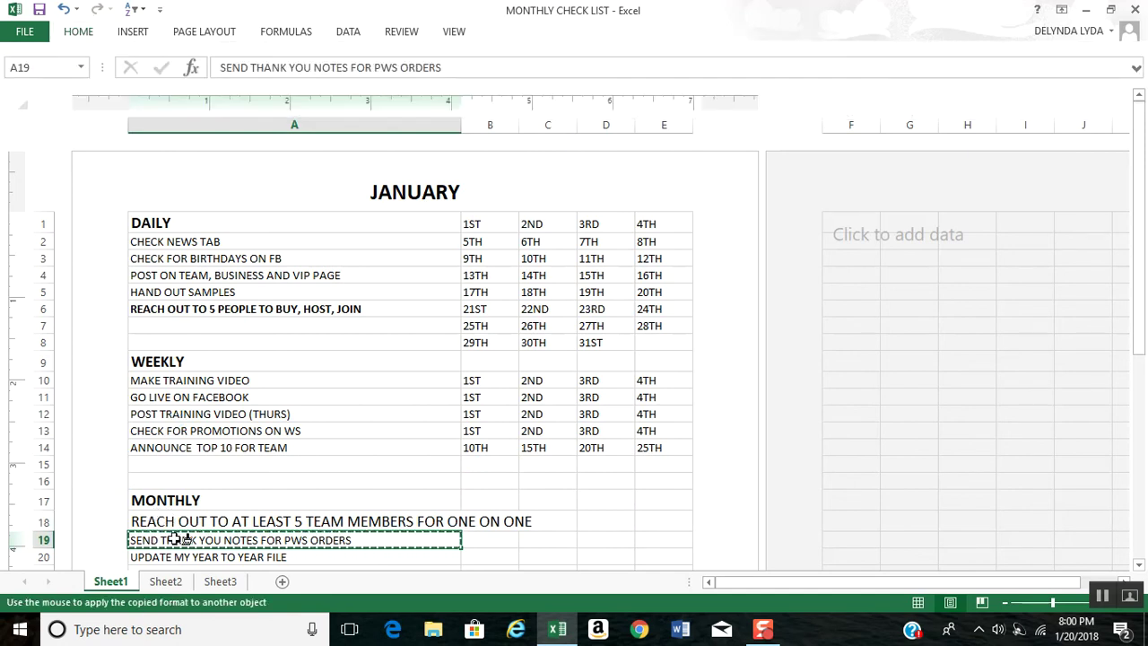
mouse_move(146, 540)
left_mouse_down()
mouse_move(169, 519)
mouse_move(208, 515)
left_mouse_up()
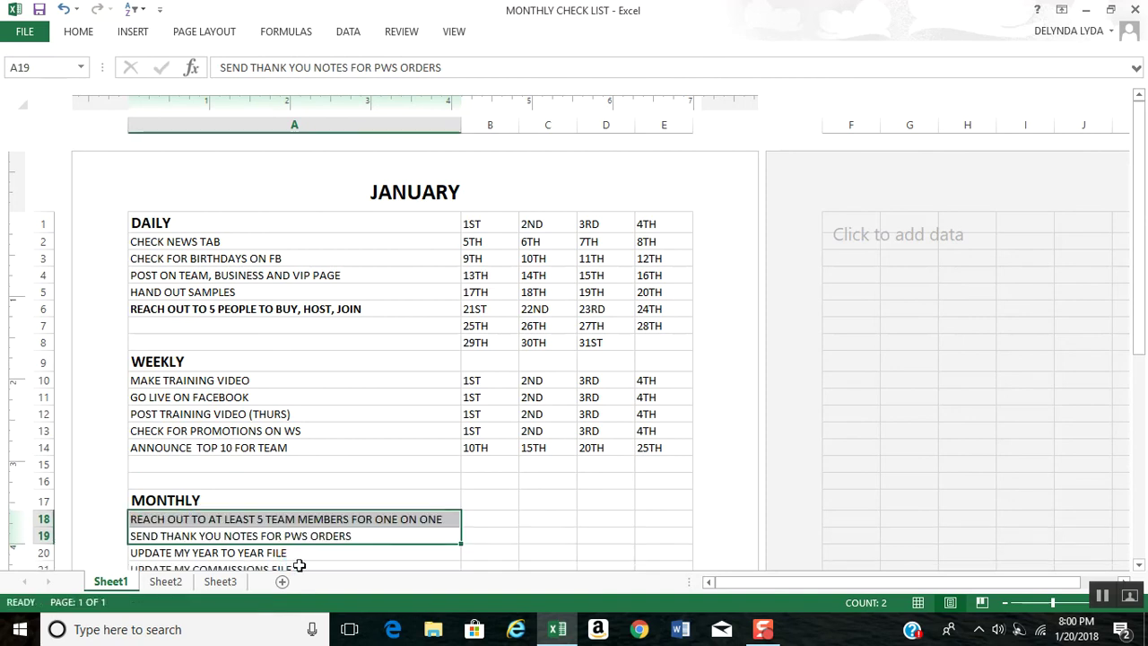
left_click(439, 550)
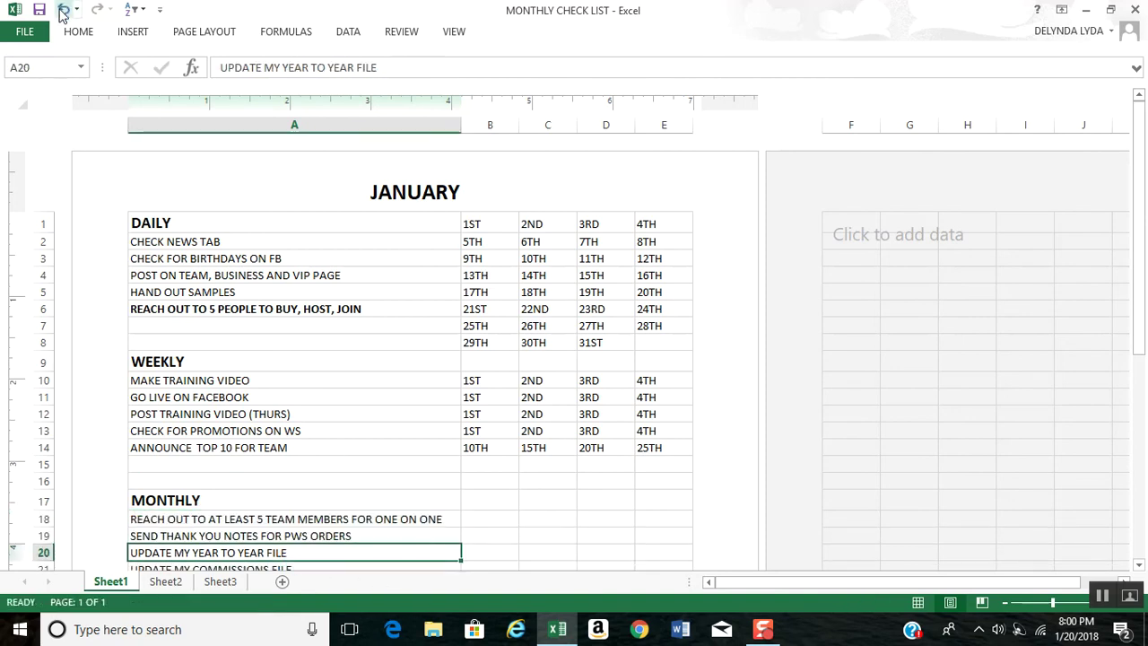
left_click(40, 9)
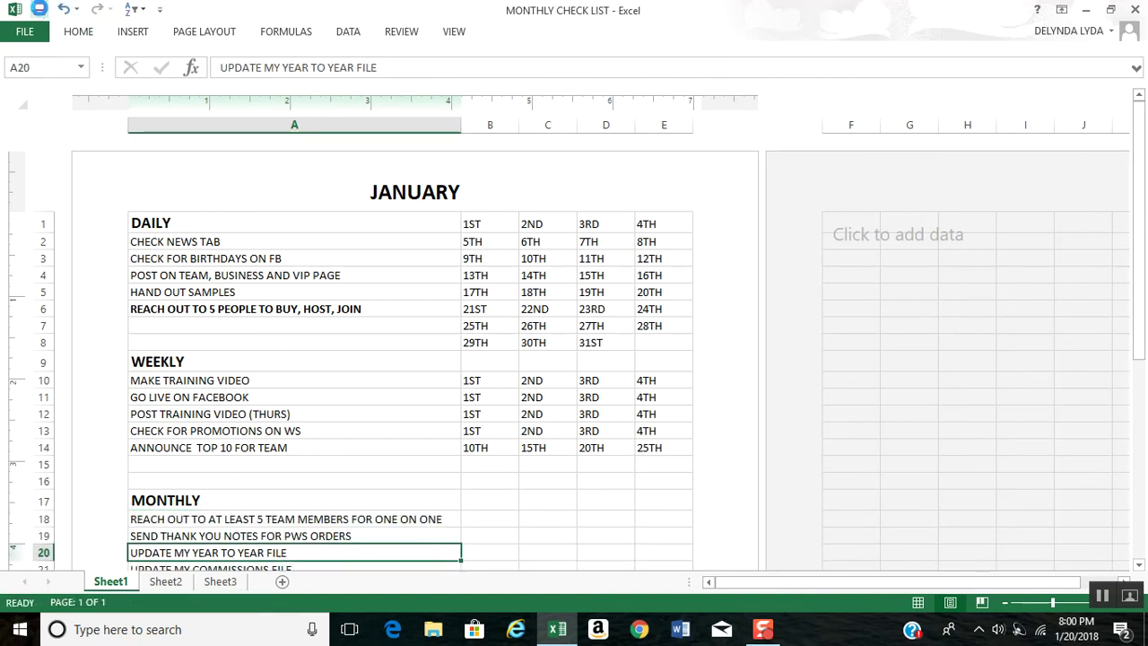